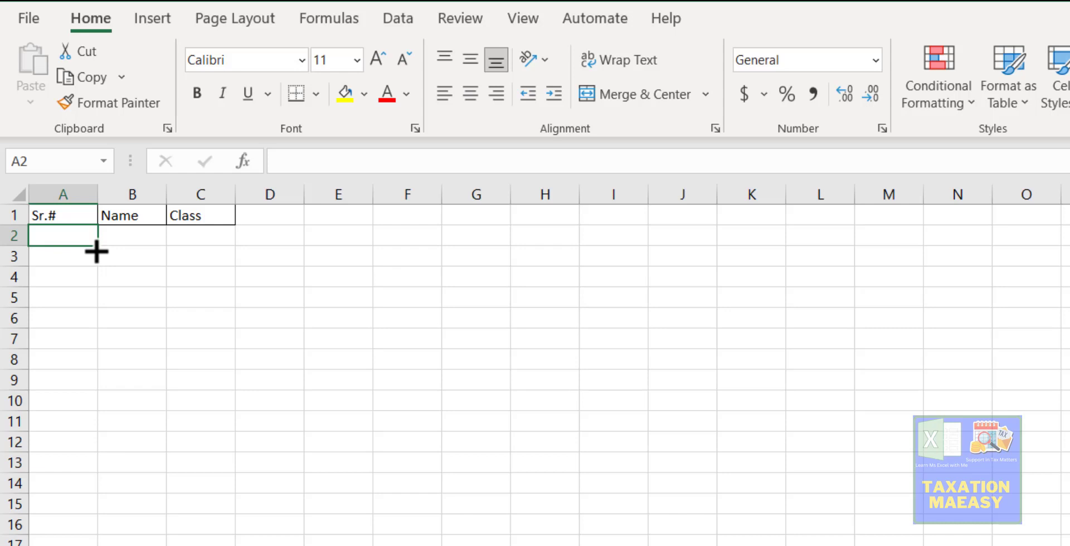
Fill the Sr.# column with the serial numbers 1 to 7 in cells A2 to A8
{"action": "key", "text": "Down"}
{"action": "key", "text": "Down"}
{"action": "key", "text": "Up"}
{"action": "key", "text": "Up"}
{"action": "type", "text": "1"}
{"action": "key", "text": "Return"}
{"action": "type", "text": "2"}
{"action": "key", "text": "Return"}
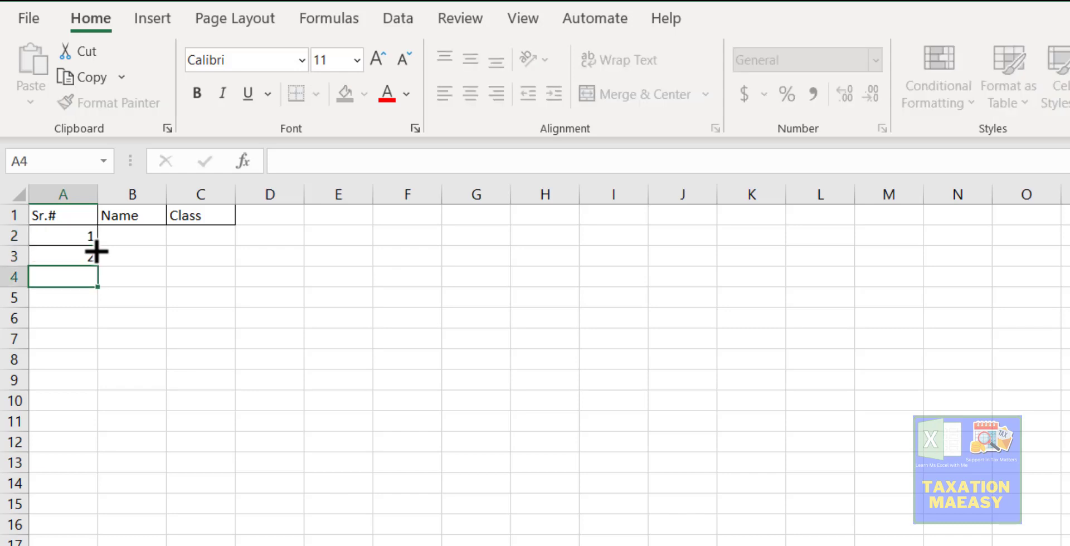
{"action": "type", "text": "3"}
{"action": "key", "text": "Return"}
{"action": "type", "text": "14"}
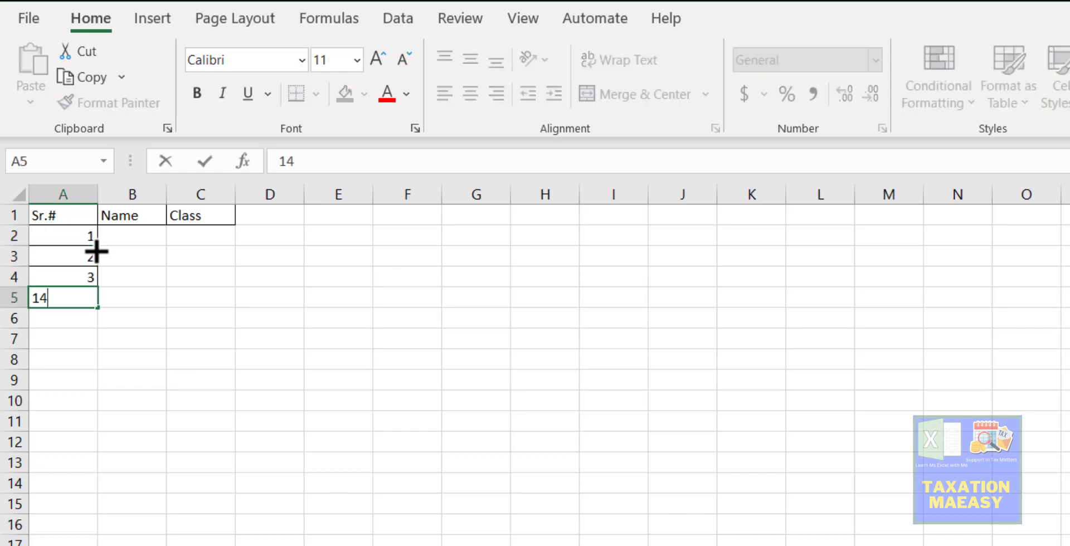
{"action": "key", "text": "BackSpace"}
{"action": "key", "text": "BackSpace"}
{"action": "type", "text": "4"}
{"action": "key", "text": "Return"}
{"action": "type", "text": "5"}
{"action": "key", "text": "Return"}
{"action": "type", "text": "6"}
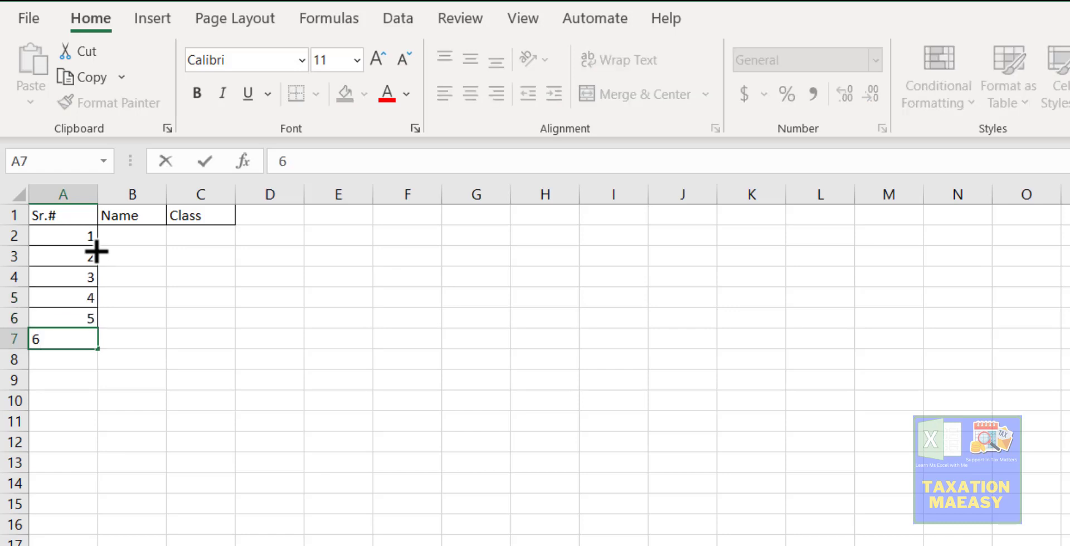
{"action": "key", "text": "Return"}
{"action": "type", "text": "7"}
{"action": "key", "text": "Return"}
Fill the Name column from B2 to B8 with ABC, CDd, asdf, asdf, ads, f and asdf
{"action": "key", "text": "Up"}
{"action": "key", "text": "Up"}
{"action": "key", "text": "Up"}
{"action": "key", "text": "Up"}
{"action": "key", "text": "Up"}
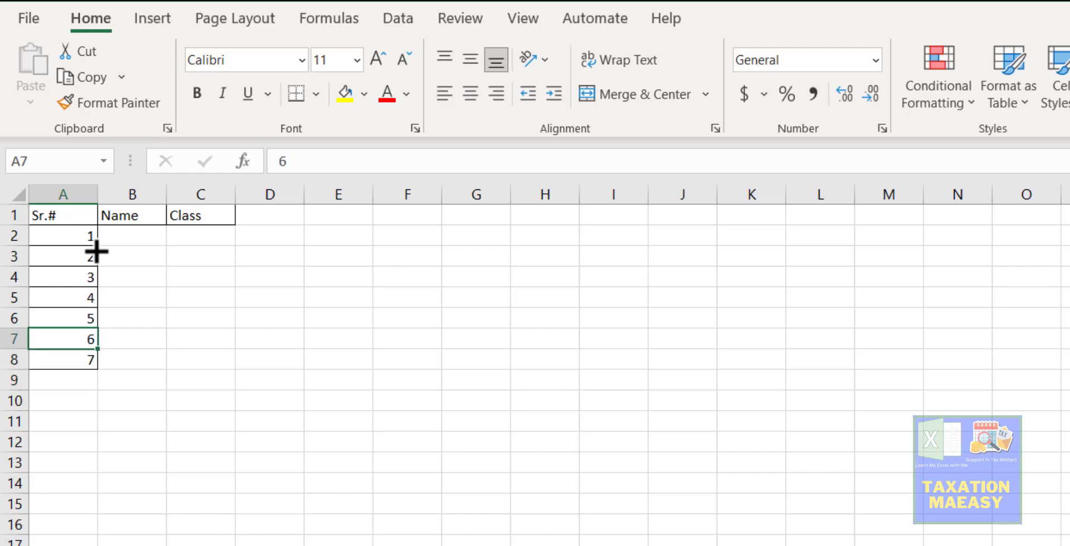
{"action": "key", "text": "Right"}
{"action": "key", "text": "Right"}
{"action": "key", "text": "Up"}
{"action": "key", "text": "Left"}
{"action": "key", "text": "Up"}
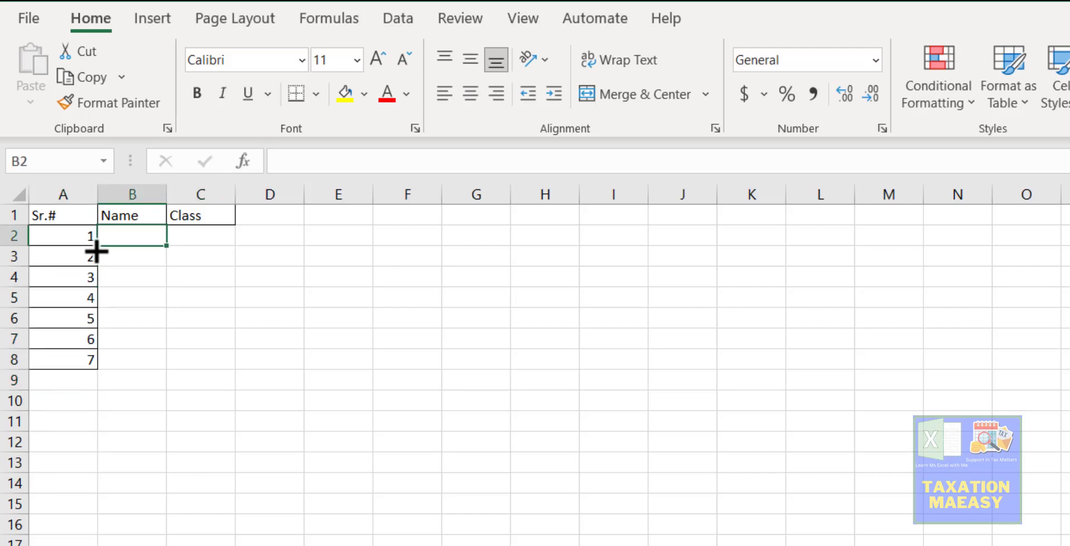
{"action": "type", "text": "ABC"}
{"action": "key", "text": "Return"}
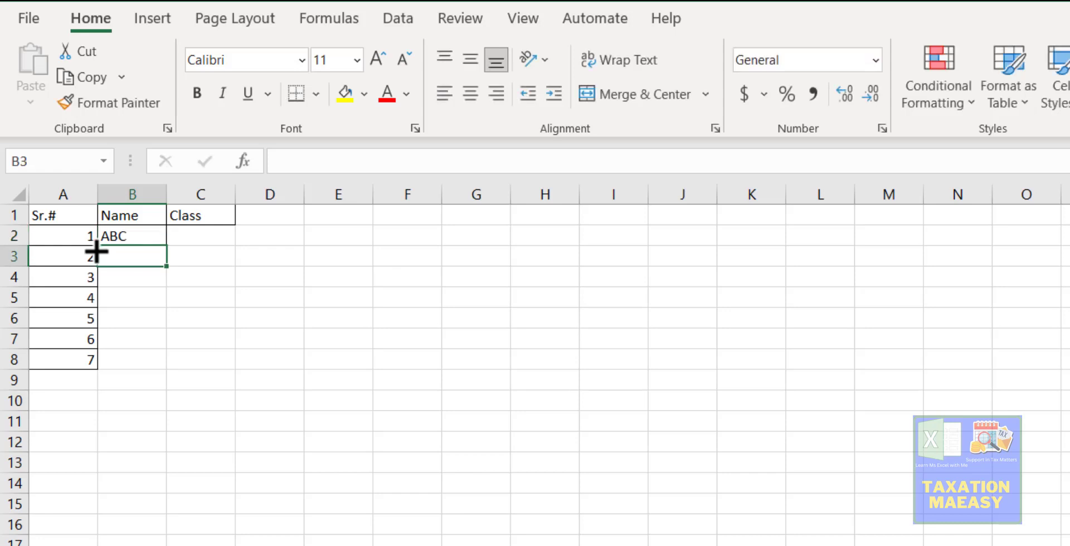
{"action": "type", "text": "CD"}
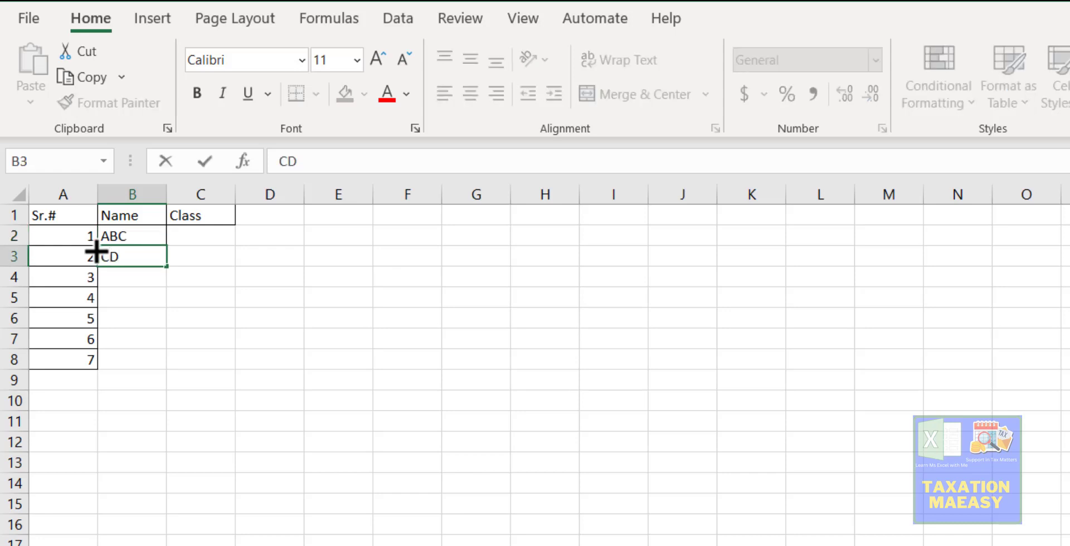
{"action": "type", "text": "d"}
{"action": "key", "text": "Return"}
{"action": "type", "text": "asdf"}
{"action": "key", "text": "Return"}
{"action": "type", "text": "a"}
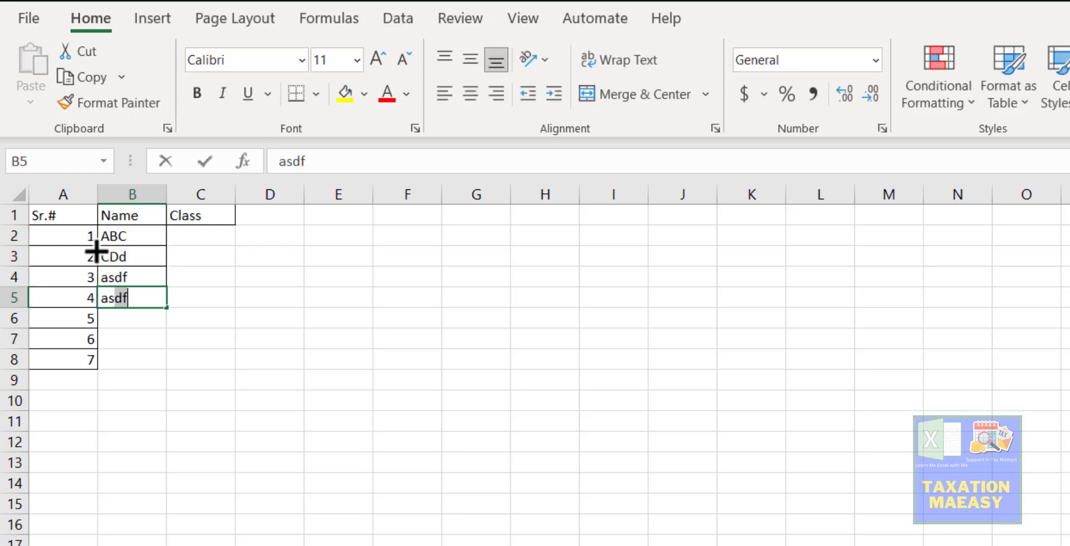
{"action": "key", "text": "Return"}
{"action": "type", "text": "ads"}
{"action": "key", "text": "Return"}
{"action": "type", "text": "f"}
{"action": "key", "text": "Return"}
{"action": "type", "text": "asdf"}
{"action": "key", "text": "Return"}
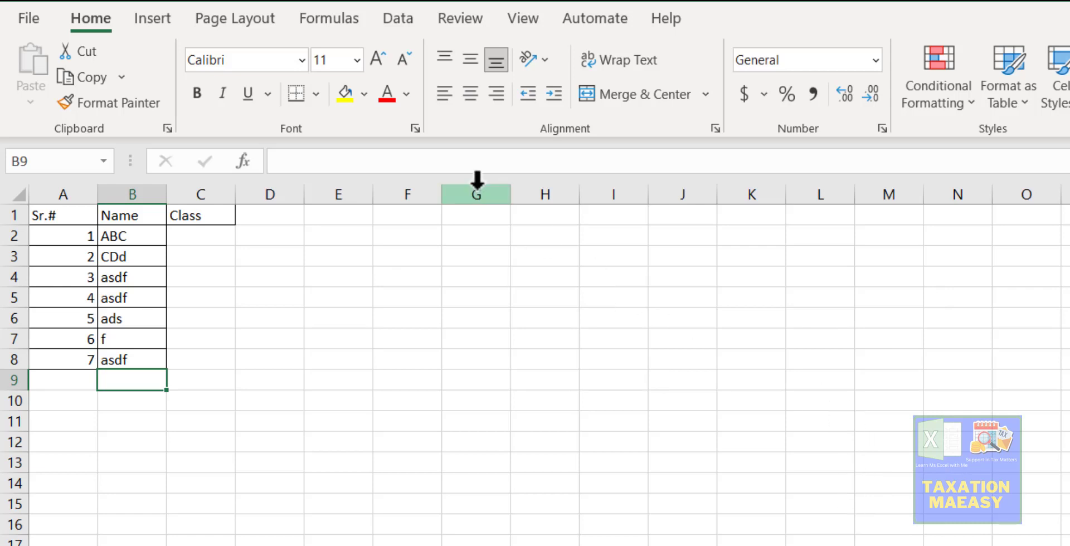
Switch to a blank worksheet
{"action": "left_click", "coordinate": [958, 107]}
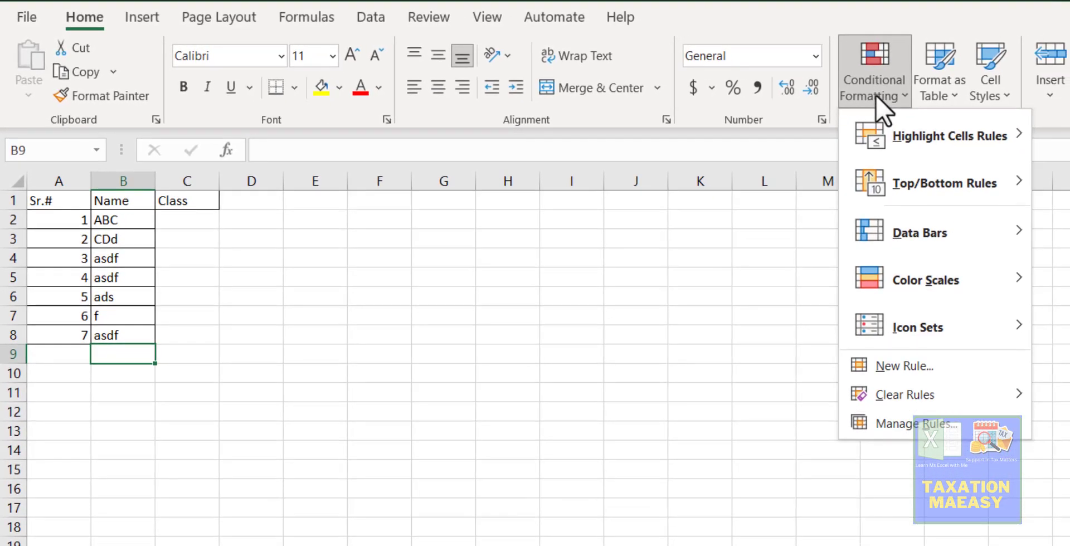
{"action": "left_click", "coordinate": [411, 257]}
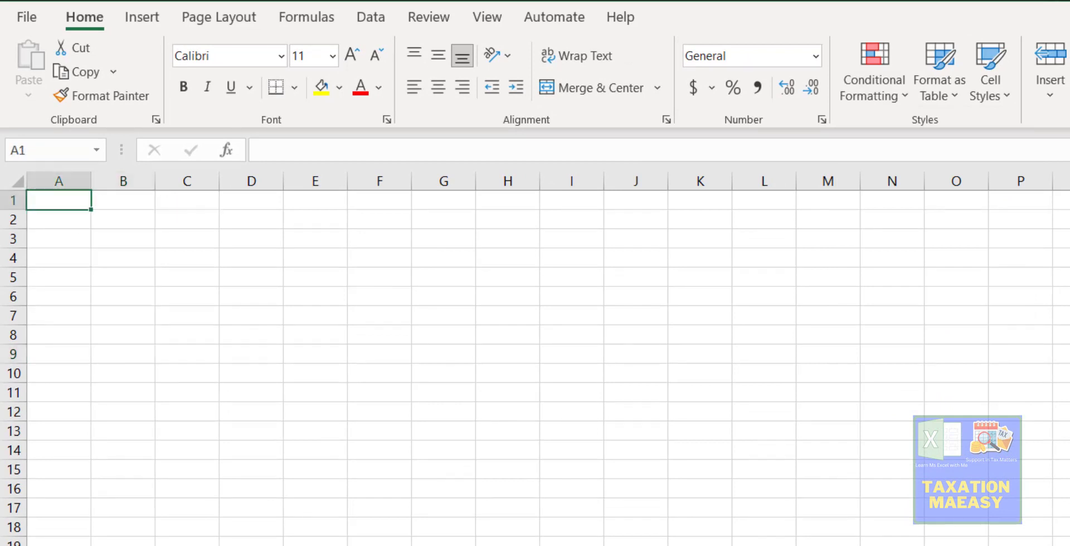
Enter short sample texts such as asdf, fa and dfasfsdf down cells C5 to C10 of the blank sheet
{"action": "left_click", "coordinate": [169, 285]}
{"action": "type", "text": "sdfs"}
{"action": "key", "text": "Return"}
{"action": "type", "text": "sdf"}
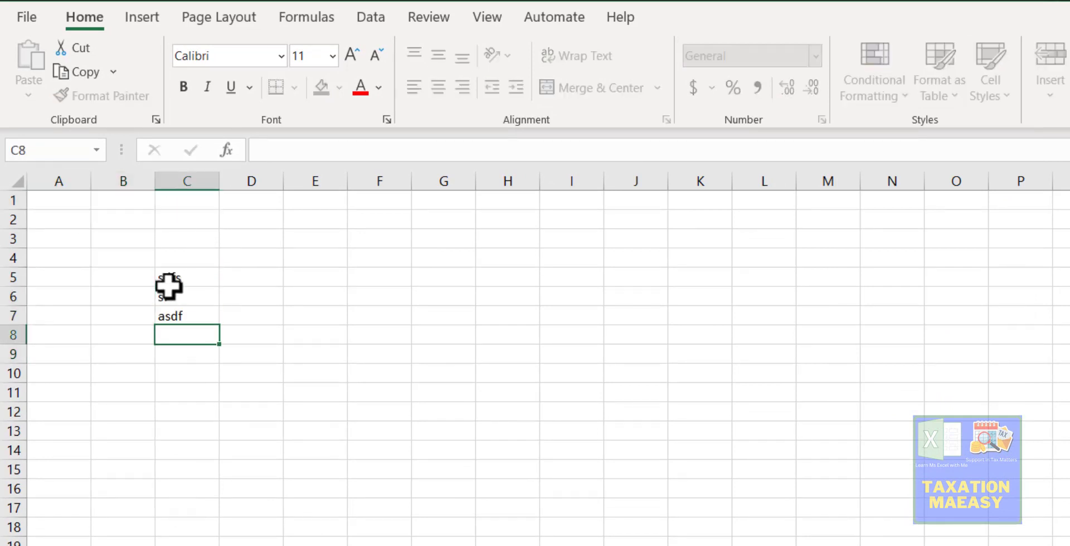
{"action": "type", "text": "s asdf fa dfasfsdf sdfs"}
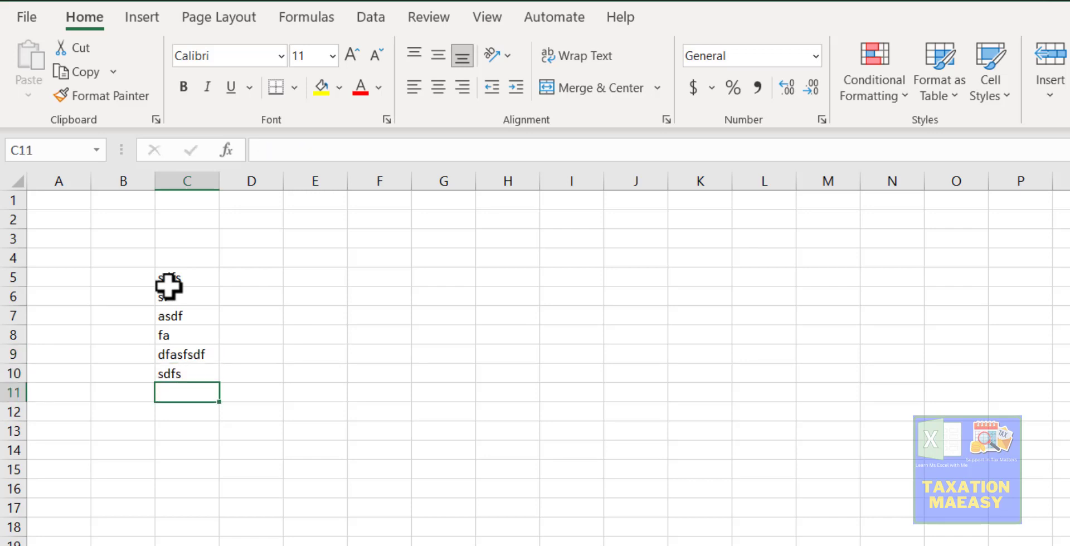
Clear the sample entries from the range C5:D10
{"action": "key", "text": "Up"}
{"action": "key", "text": "shift+Right"}
{"action": "key", "text": "shift+Up"}
{"action": "key", "text": "shift+Up"}
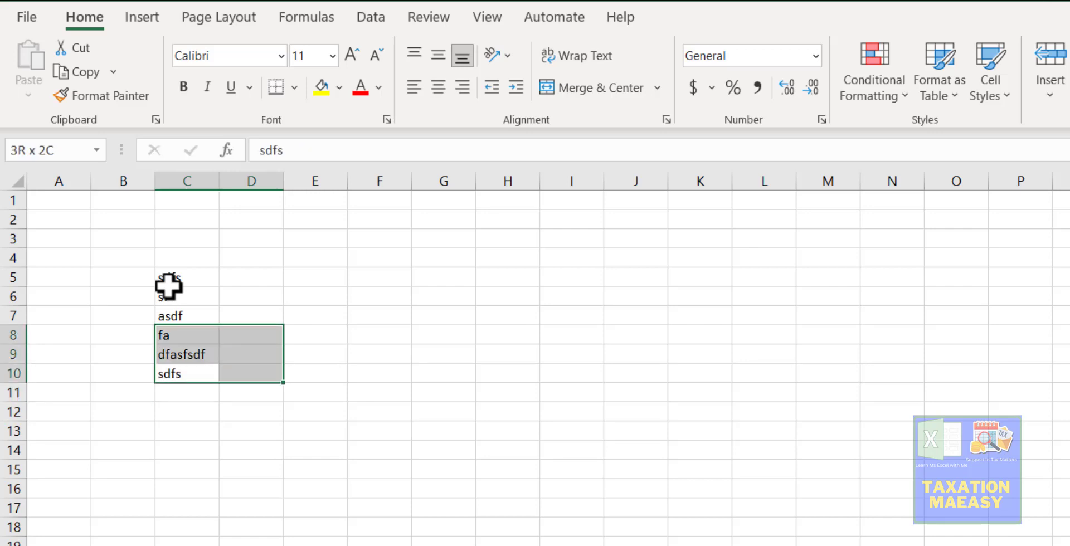
{"action": "key", "text": "shift+Up"}
{"action": "key", "text": "shift+Up"}
{"action": "key", "text": "shift+Up"}
{"action": "key", "text": "Delete"}
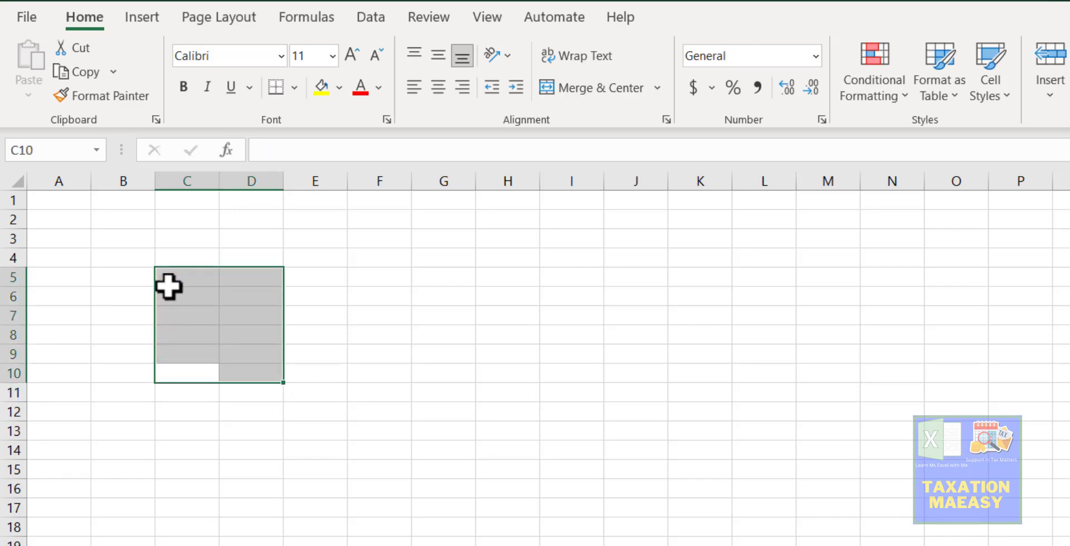
{"action": "key", "text": "Up"}
{"action": "key", "text": "Up"}
{"action": "key", "text": "Up"}
{"action": "key", "text": "Left"}
{"action": "key", "text": "Left"}
{"action": "key", "text": "Up"}
{"action": "key", "text": "Up"}
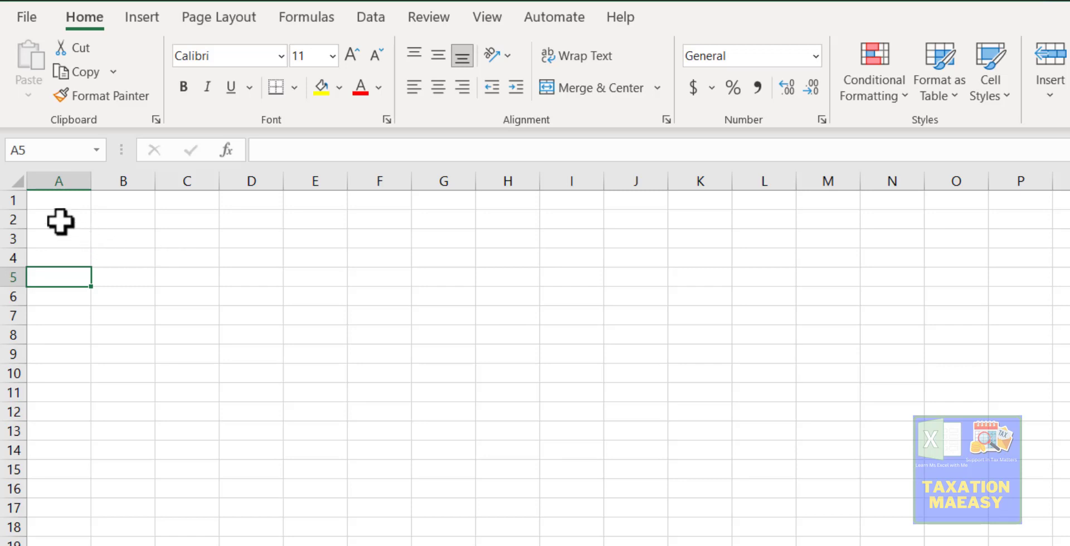
Create a new conditional formatting rule for the whole sheet that formats only cells with No Blanks
{"action": "left_click", "coordinate": [14, 181]}
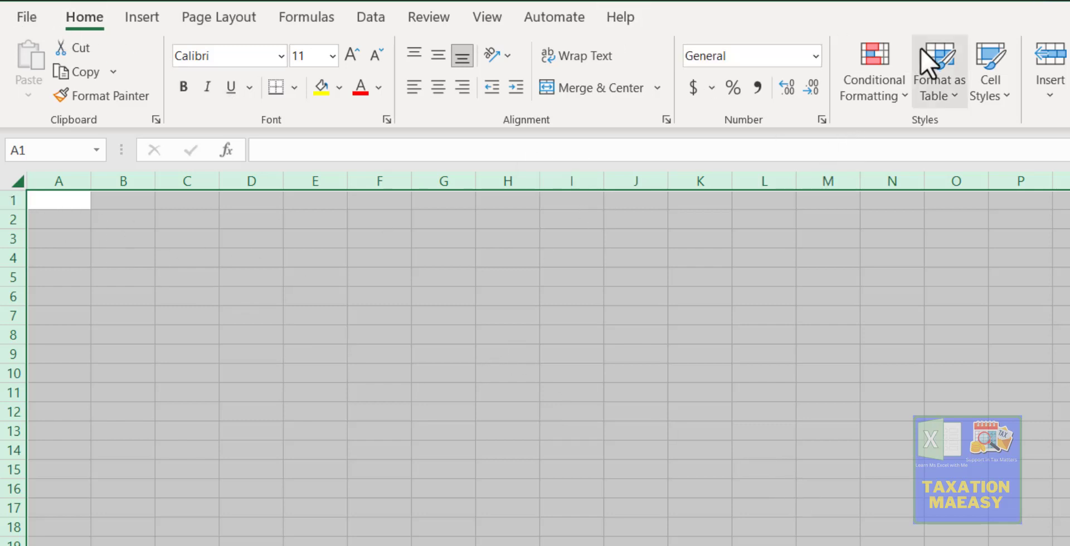
{"action": "left_click", "coordinate": [882, 91]}
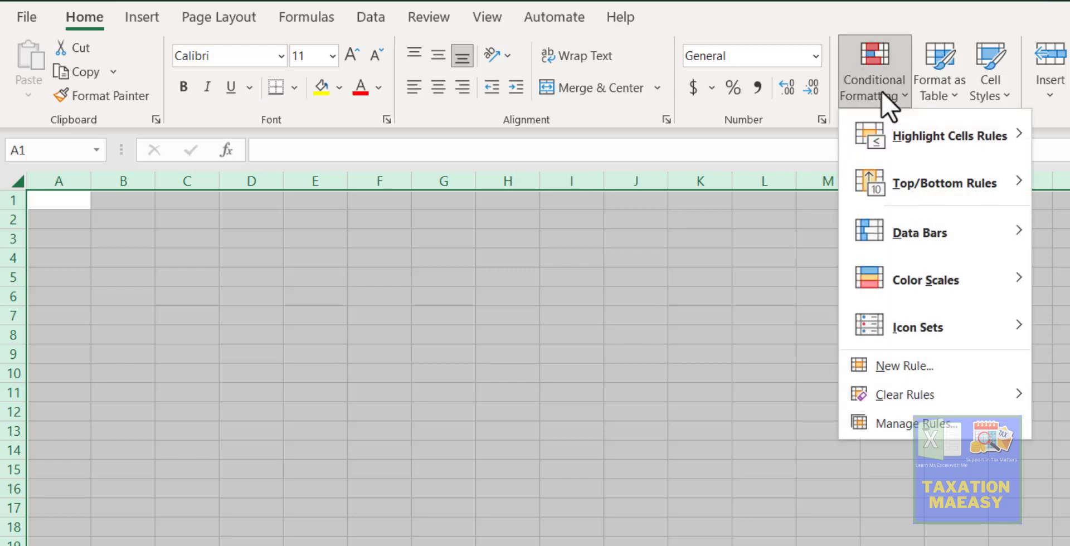
{"action": "mouse_move", "coordinate": [942, 151]}
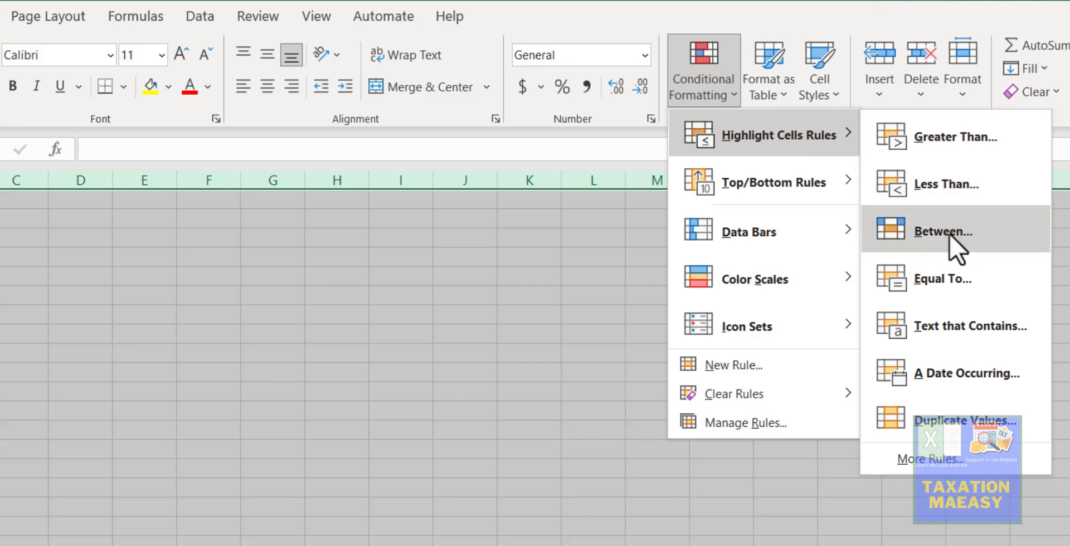
{"action": "left_click", "coordinate": [957, 463]}
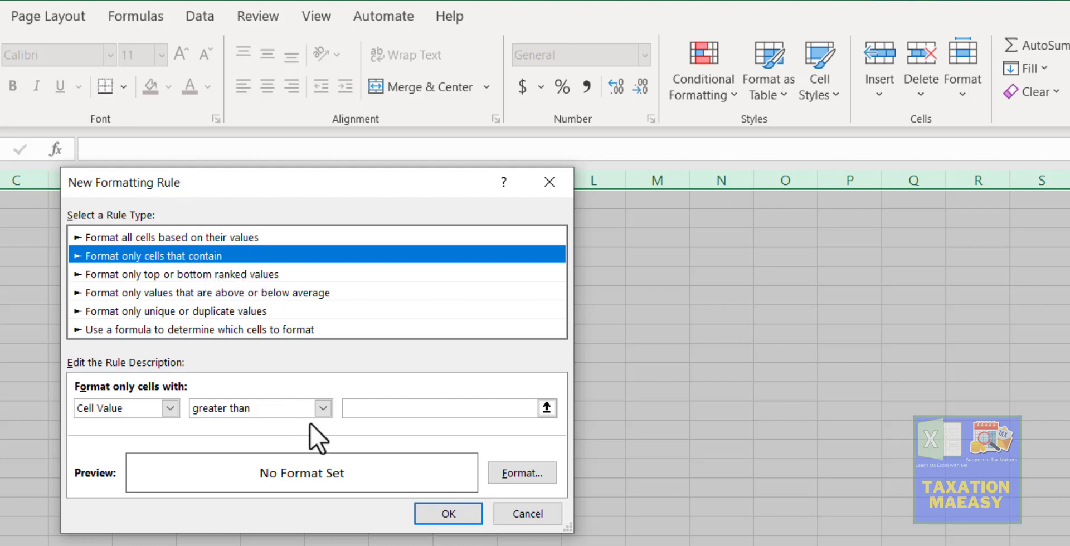
{"action": "left_click", "coordinate": [170, 415]}
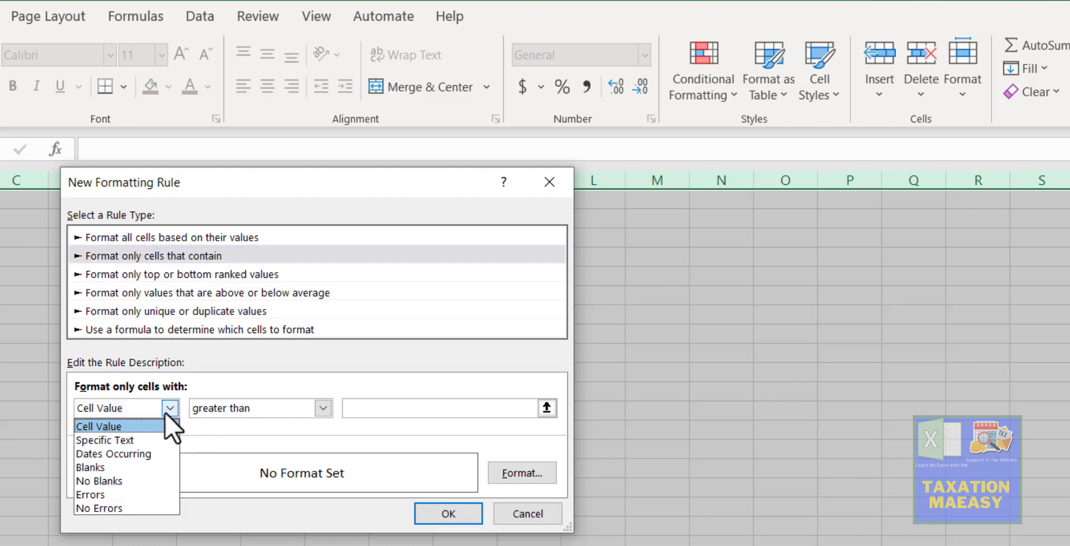
{"action": "left_click", "coordinate": [73, 387]}
{"action": "left_click", "coordinate": [136, 408]}
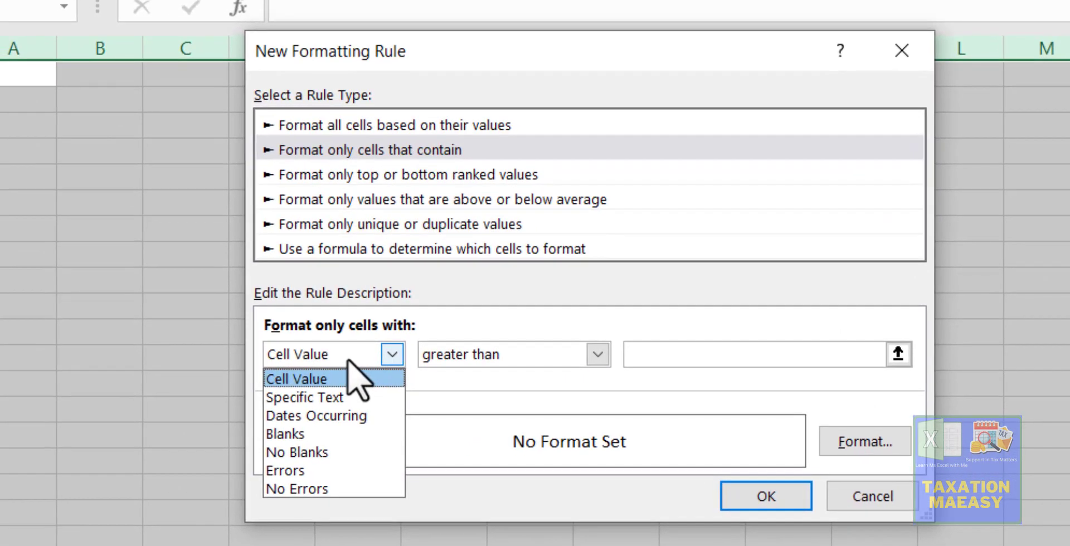
{"action": "left_click", "coordinate": [316, 454]}
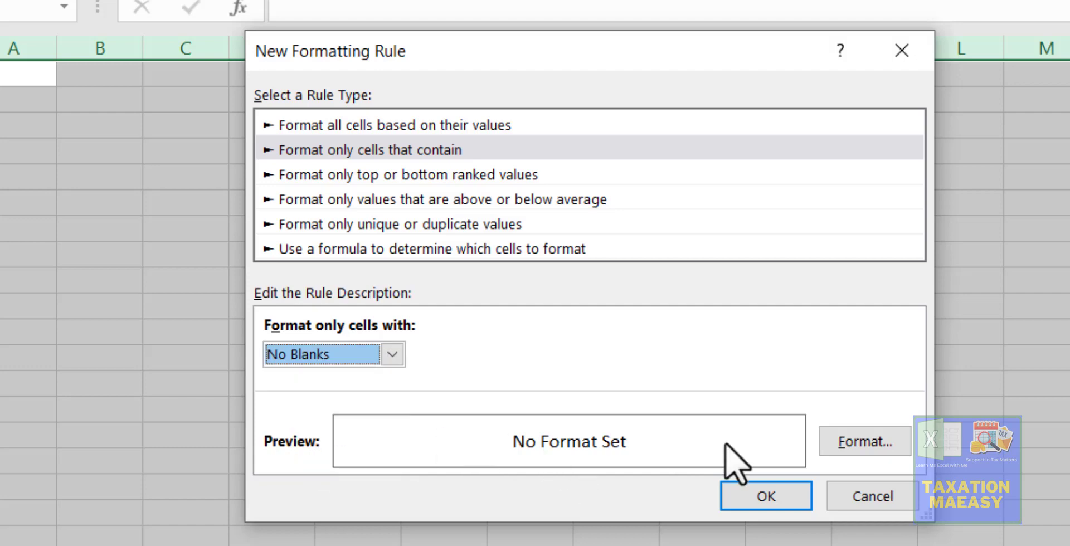
Set the rule's format to a solid outline border and a light gold background fill
{"action": "left_click", "coordinate": [839, 443]}
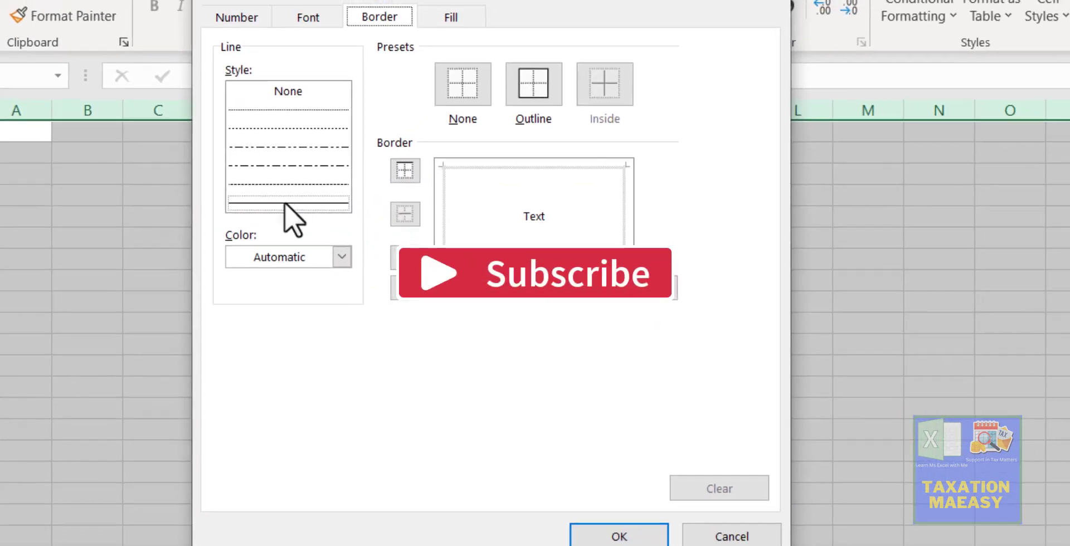
{"action": "left_click", "coordinate": [528, 94]}
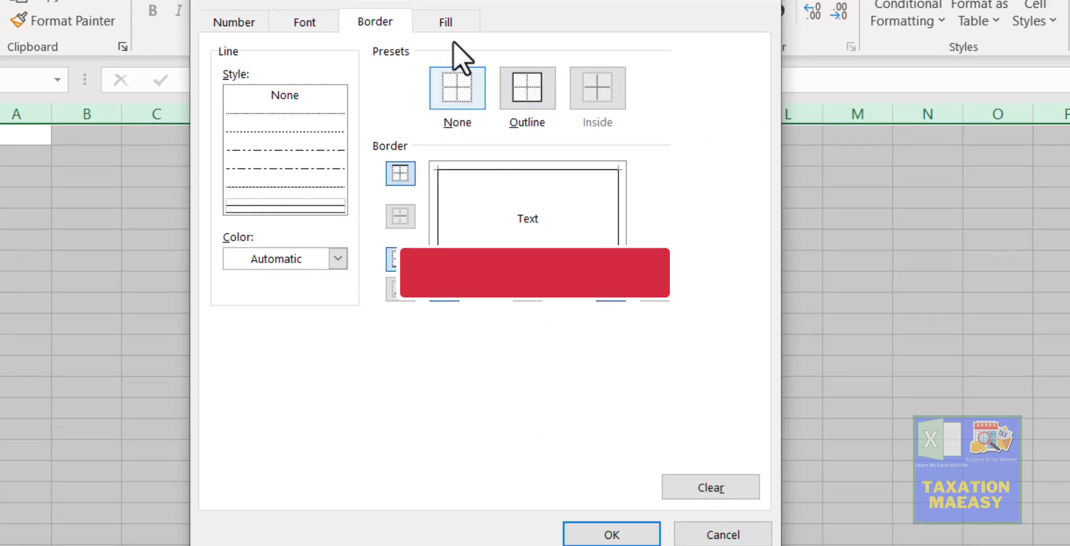
{"action": "left_click", "coordinate": [450, 22]}
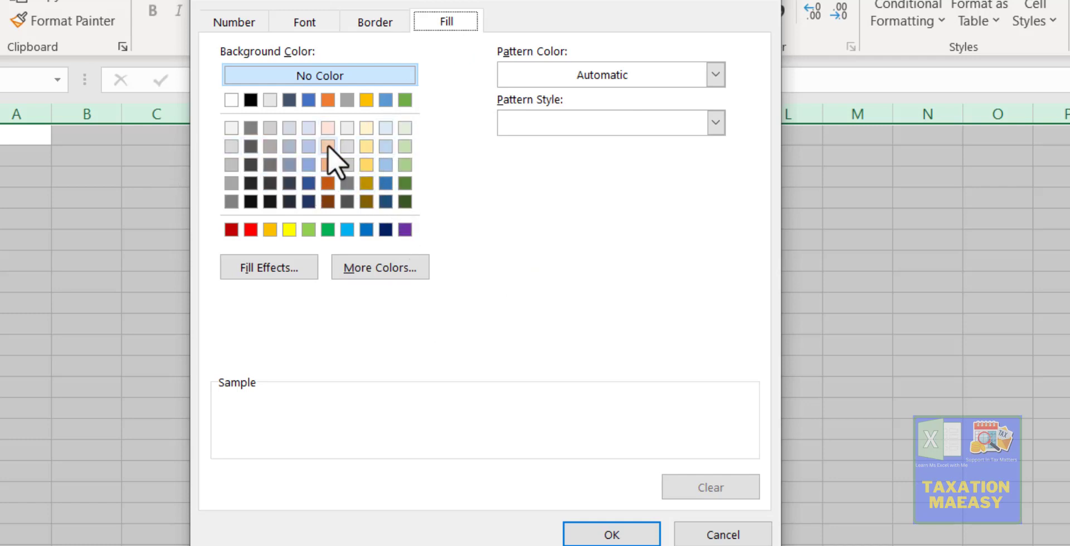
{"action": "left_click", "coordinate": [367, 132]}
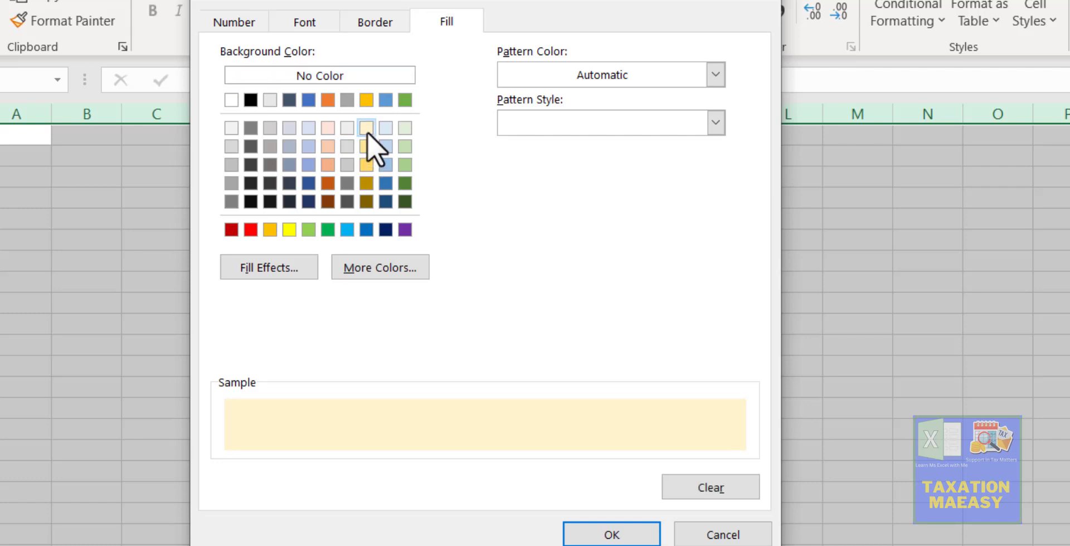
{"action": "left_click", "coordinate": [367, 22]}
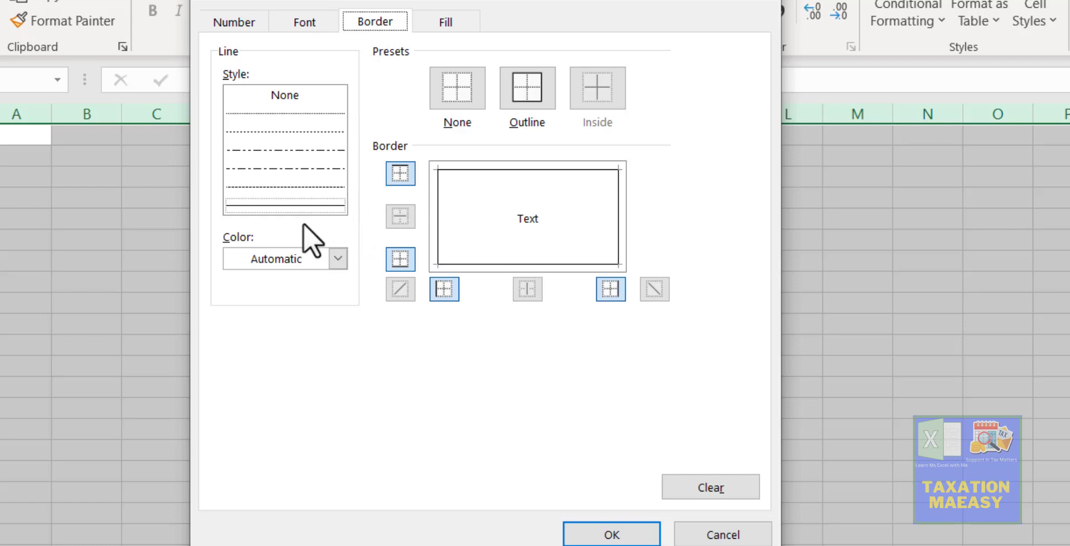
{"action": "left_click", "coordinate": [294, 207]}
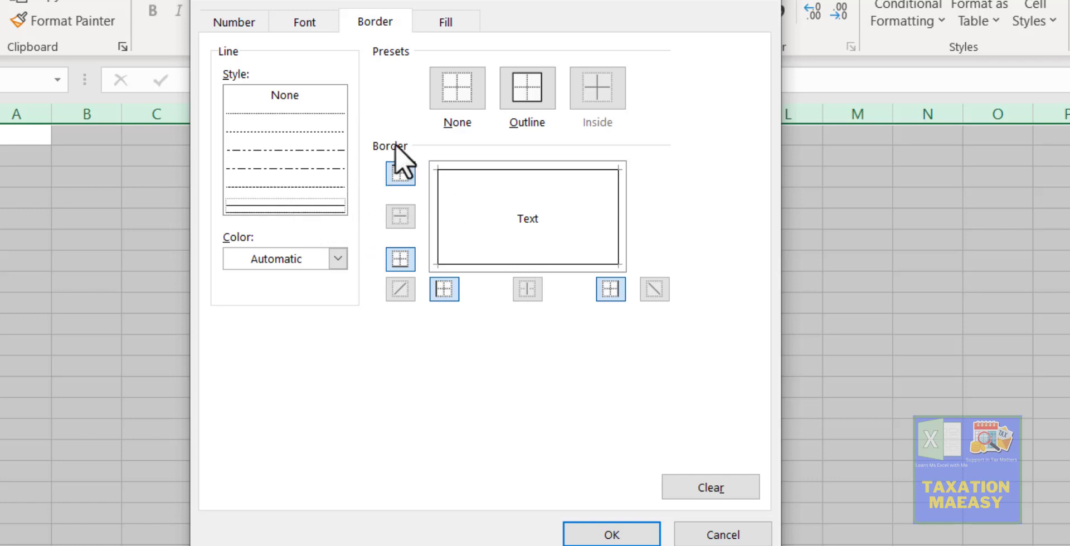
{"action": "left_click", "coordinate": [526, 90]}
Confirm the format, apply the No Blanks rule to the whole sheet, and select cell A1
{"action": "left_click", "coordinate": [305, 21]}
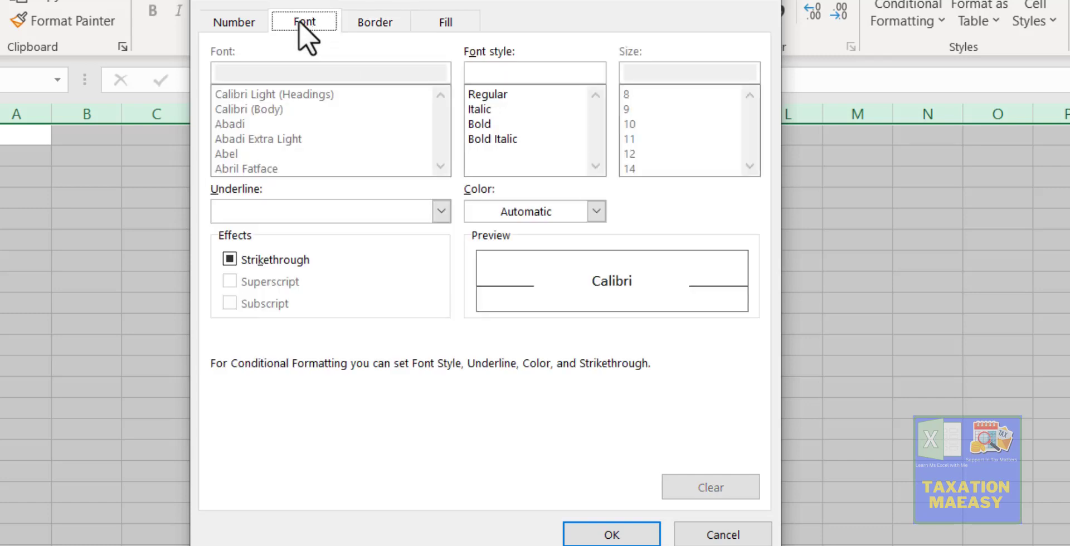
{"action": "left_click", "coordinate": [232, 23]}
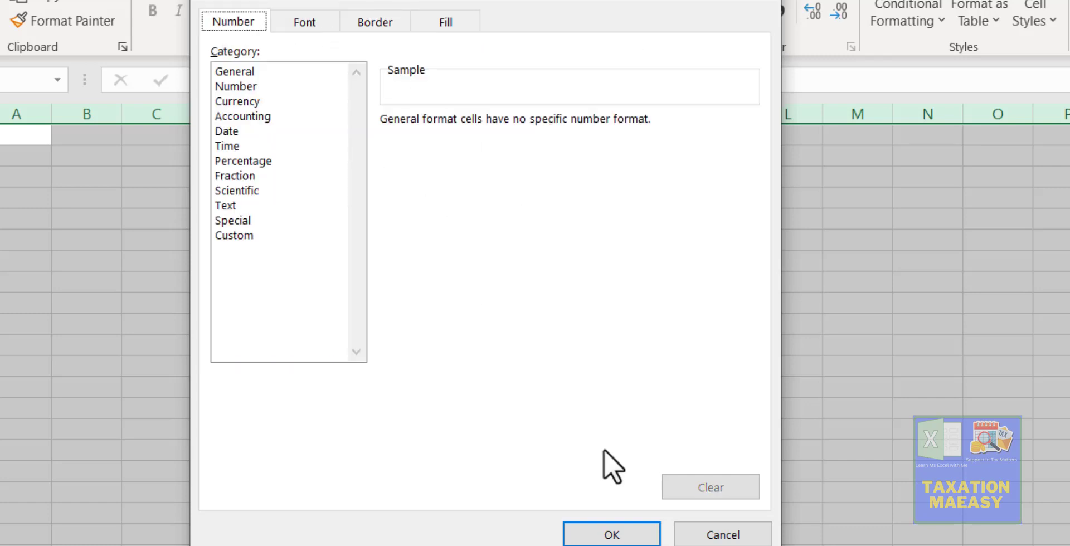
{"action": "left_click", "coordinate": [612, 533]}
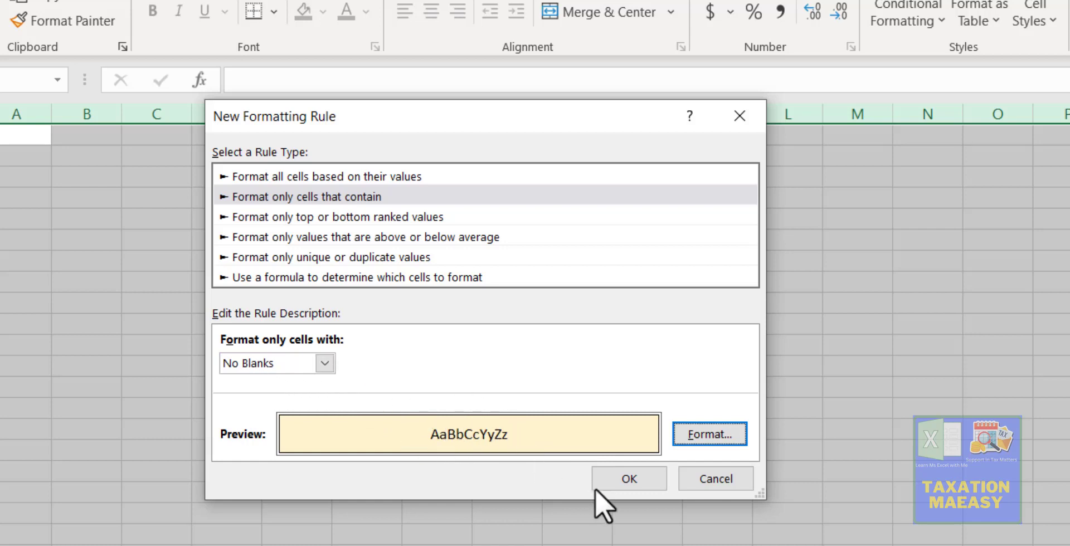
{"action": "left_click", "coordinate": [637, 484]}
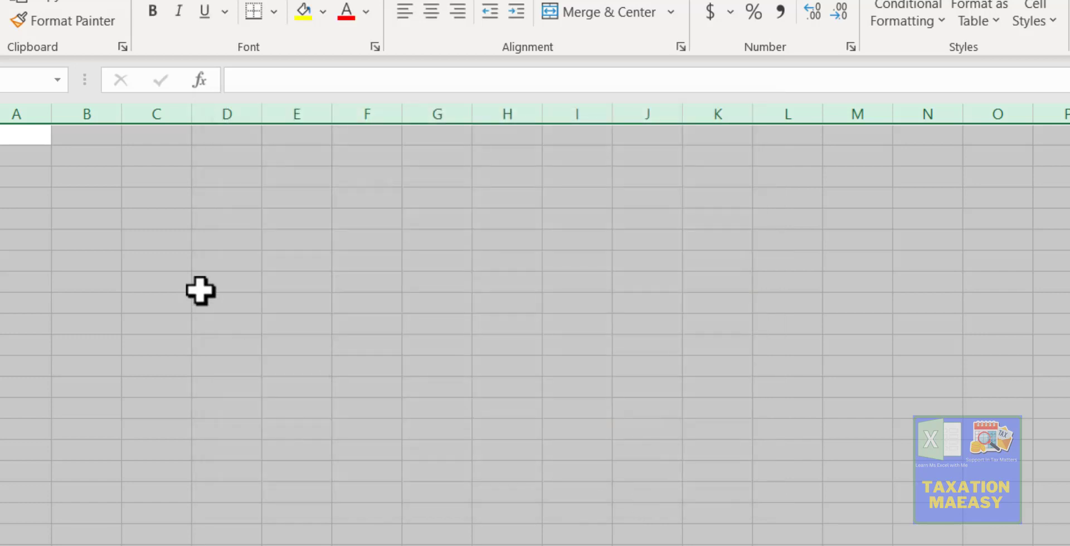
{"action": "left_click", "coordinate": [92, 190]}
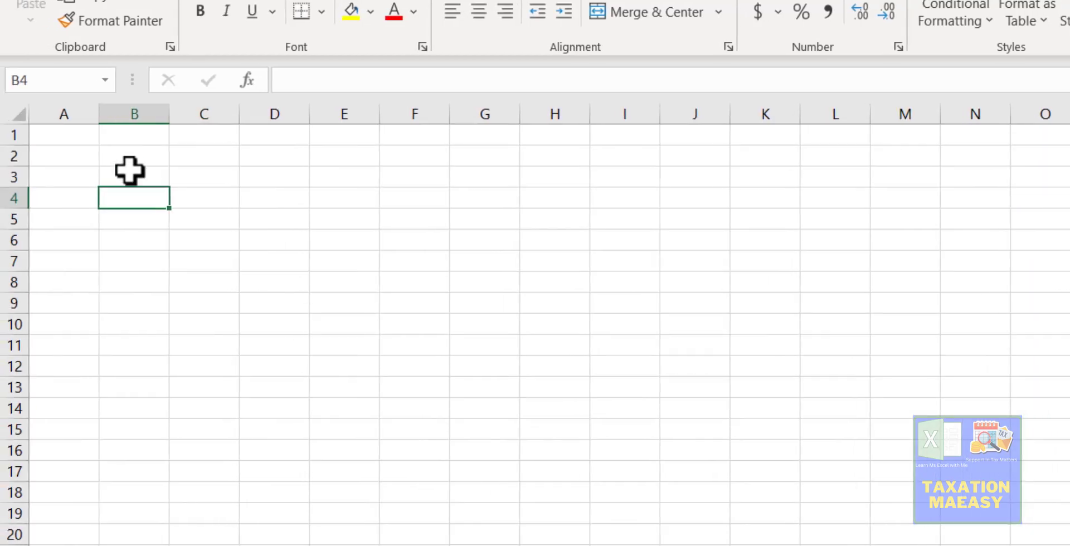
{"action": "left_click", "coordinate": [67, 142]}
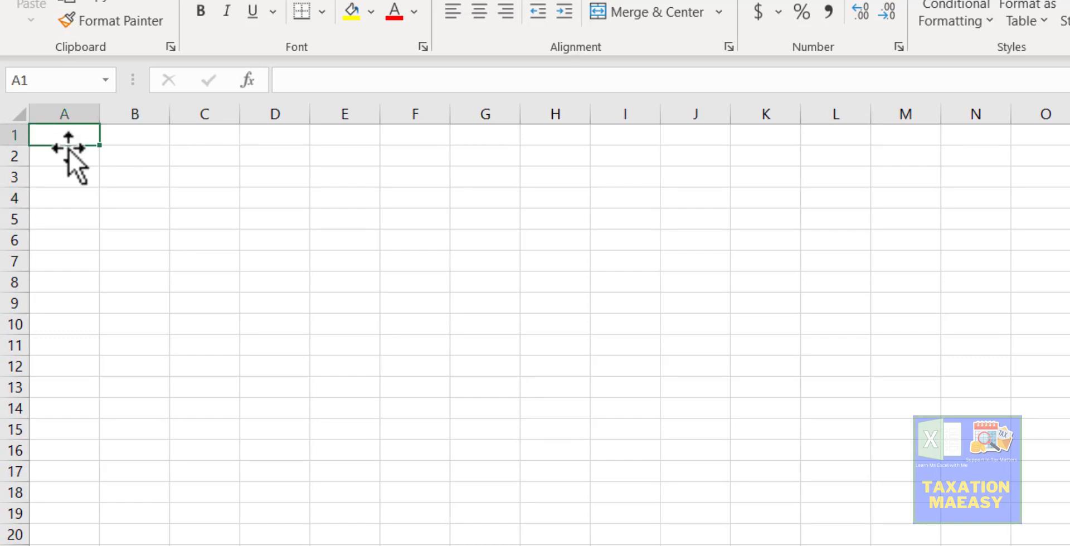
Enter the column headers S.no, Name and Class in cells A1 to C1
{"action": "type", "text": "S.no"}
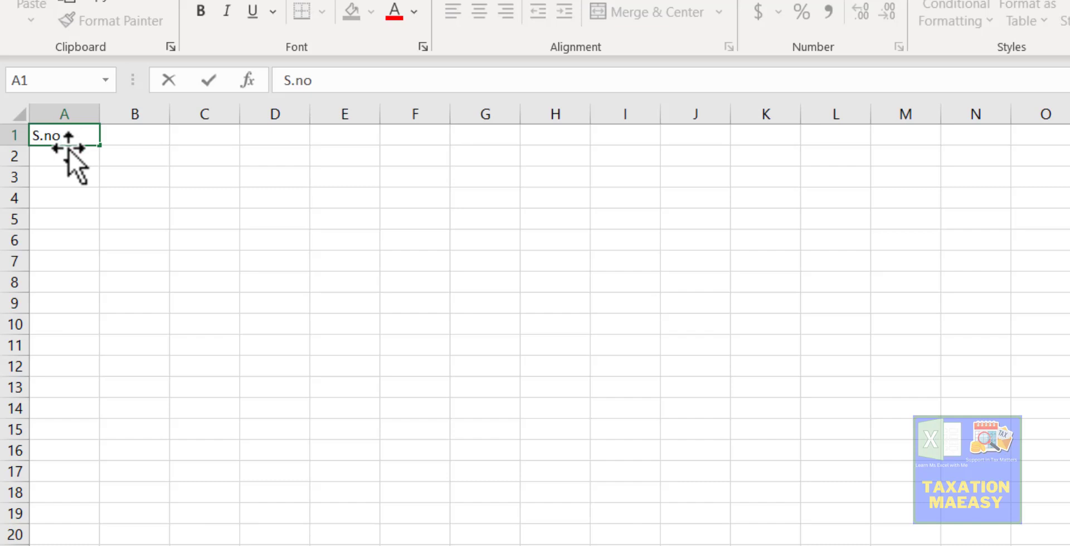
{"action": "key", "text": "Tab"}
{"action": "type", "text": "Name"}
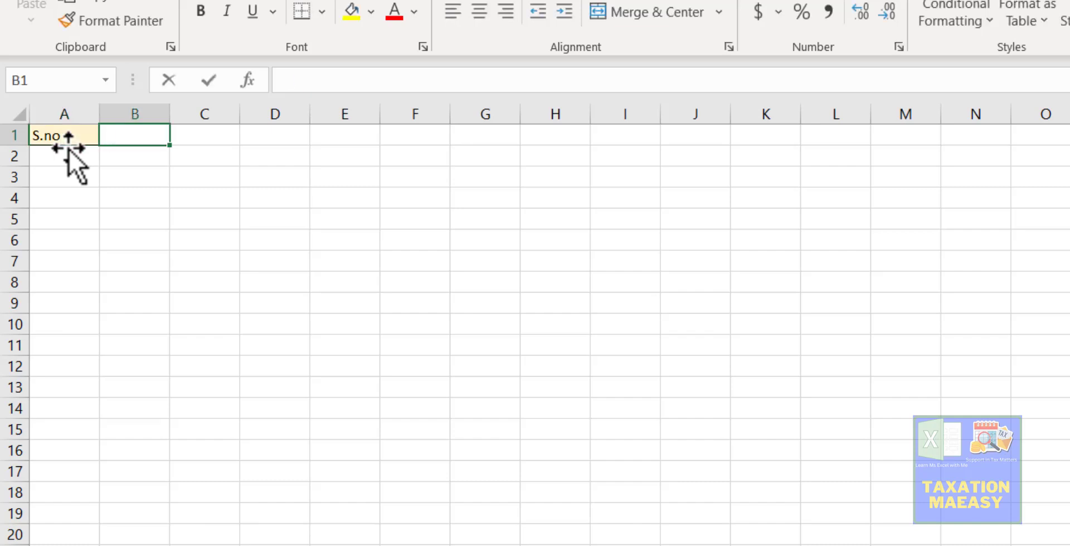
{"action": "key", "text": "Tab"}
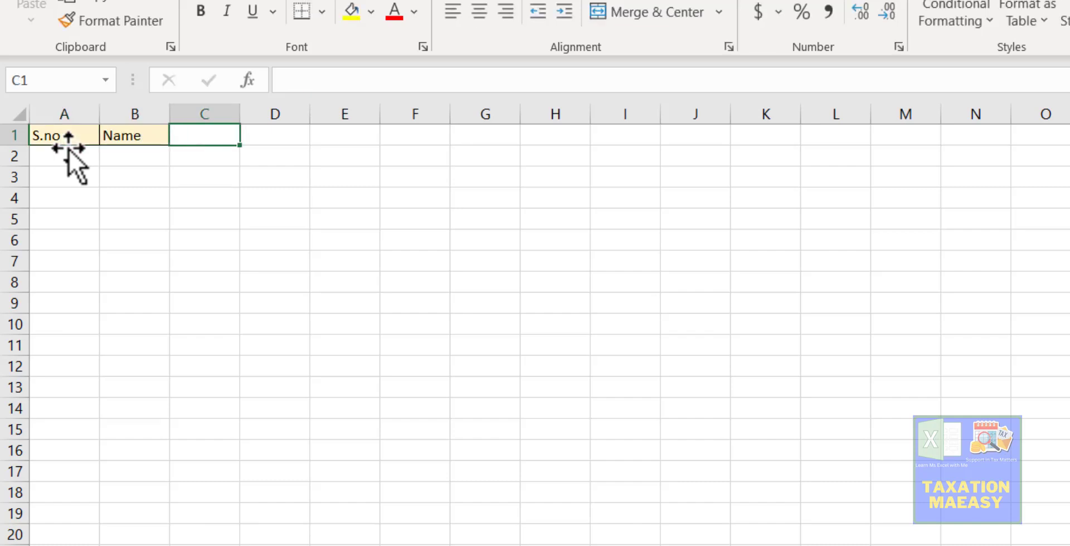
{"action": "type", "text": "Class"}
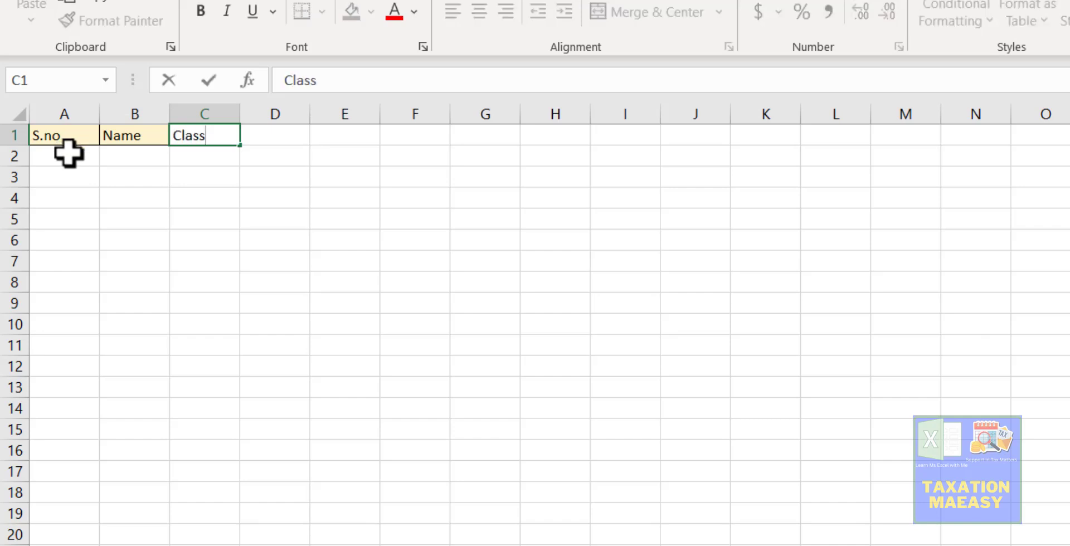
{"action": "key", "text": "Return"}
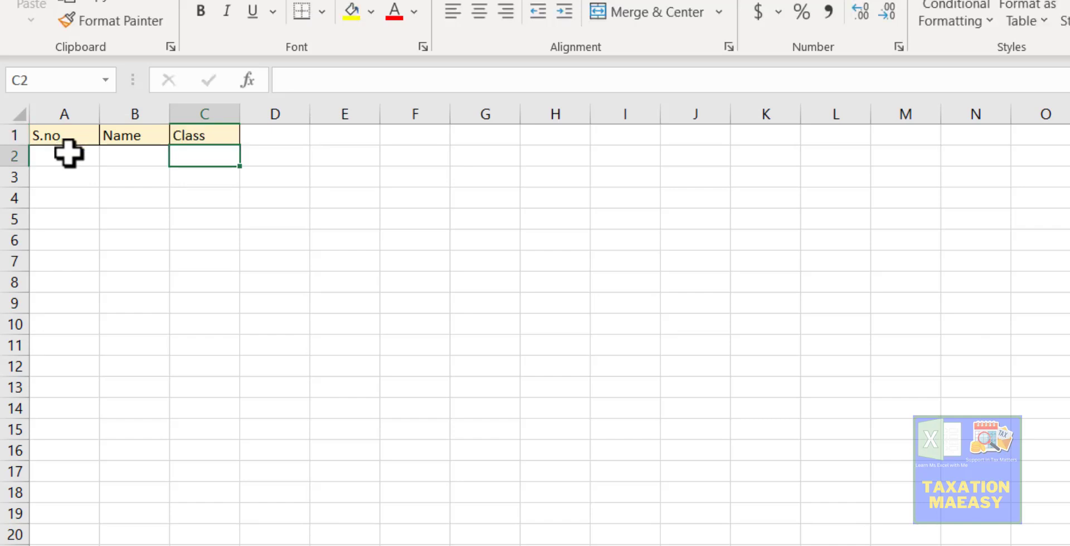
{"action": "left_click", "coordinate": [68, 154]}
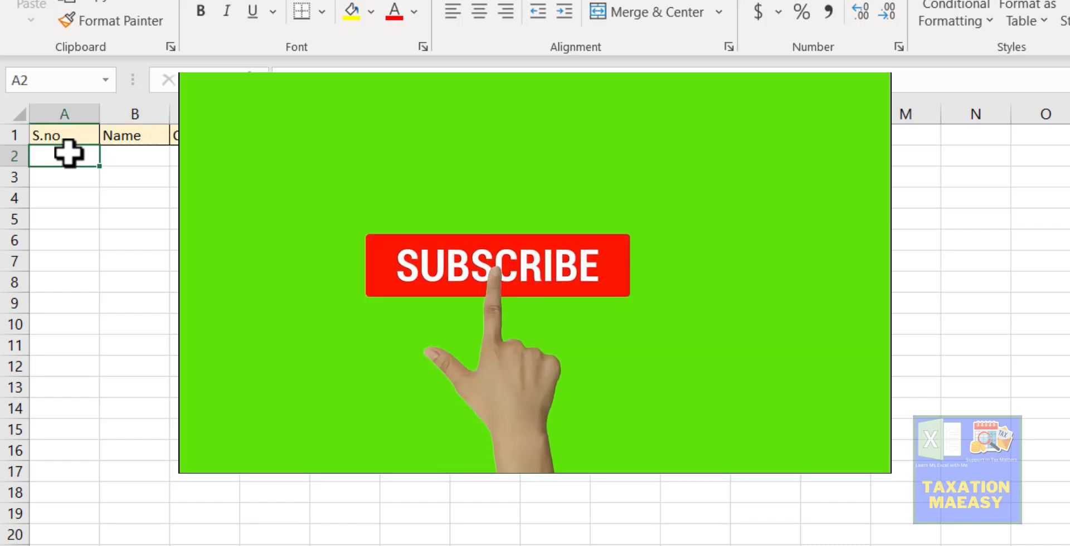
{"action": "key", "text": "Return"}
{"action": "type", "text": "1"}
{"action": "key", "text": "Return"}
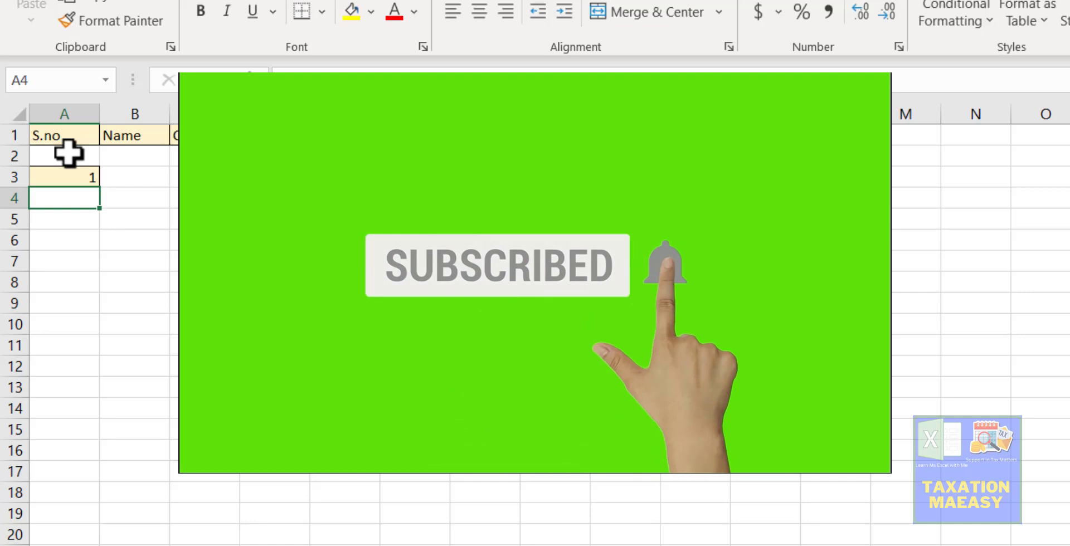
{"action": "type", "text": "2"}
{"action": "key", "text": "Return"}
Enter the serial numbers 1 to 6 under the S.no header in cells A2 to A7
{"action": "left_click", "coordinate": [68, 153]}
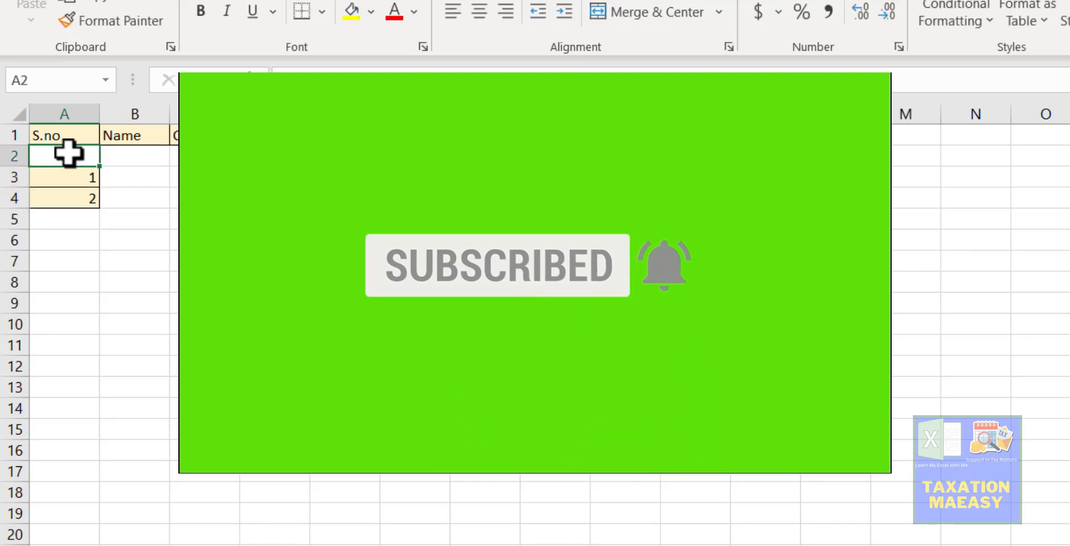
{"action": "type", "text": "1"}
{"action": "key", "text": "Return"}
{"action": "type", "text": "2"}
{"action": "key", "text": "Return"}
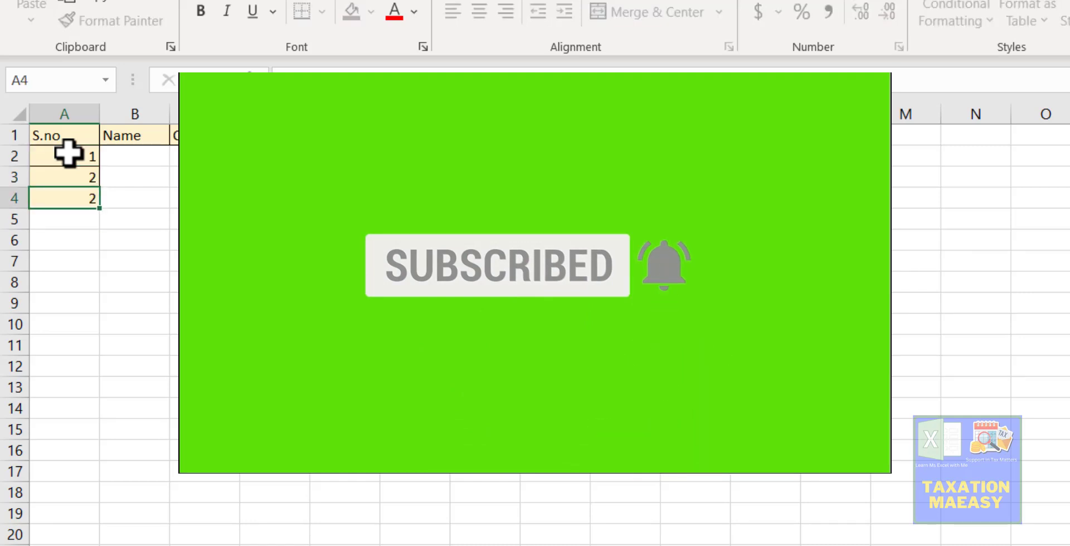
{"action": "type", "text": "3"}
{"action": "key", "text": "Return"}
{"action": "type", "text": "4"}
{"action": "key", "text": "Return"}
{"action": "type", "text": "5"}
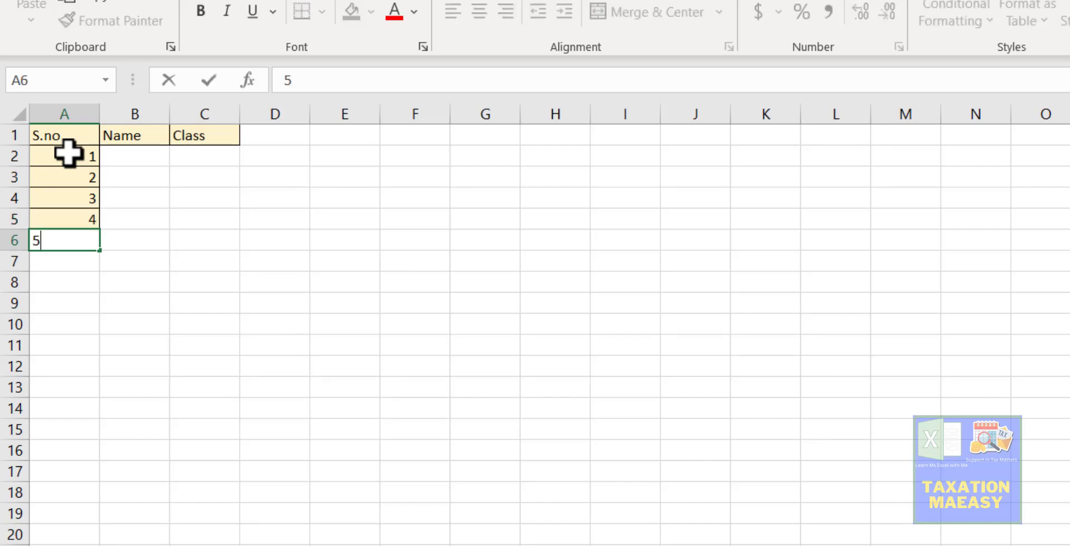
{"action": "key", "text": "Return"}
{"action": "type", "text": "6"}
{"action": "key", "text": "Return"}
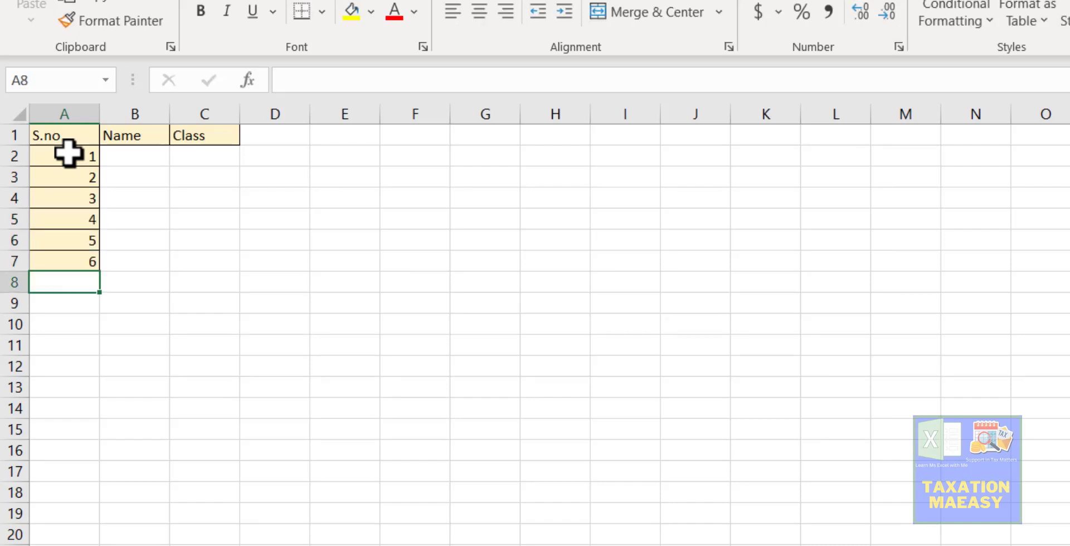
Select the S.no header cell A1 and adjust the width of column A
{"action": "key", "text": "Up"}
{"action": "key", "text": "Up"}
{"action": "key", "text": "Up"}
{"action": "key", "text": "Up"}
{"action": "key", "text": "Up"}
{"action": "key", "text": "Up"}
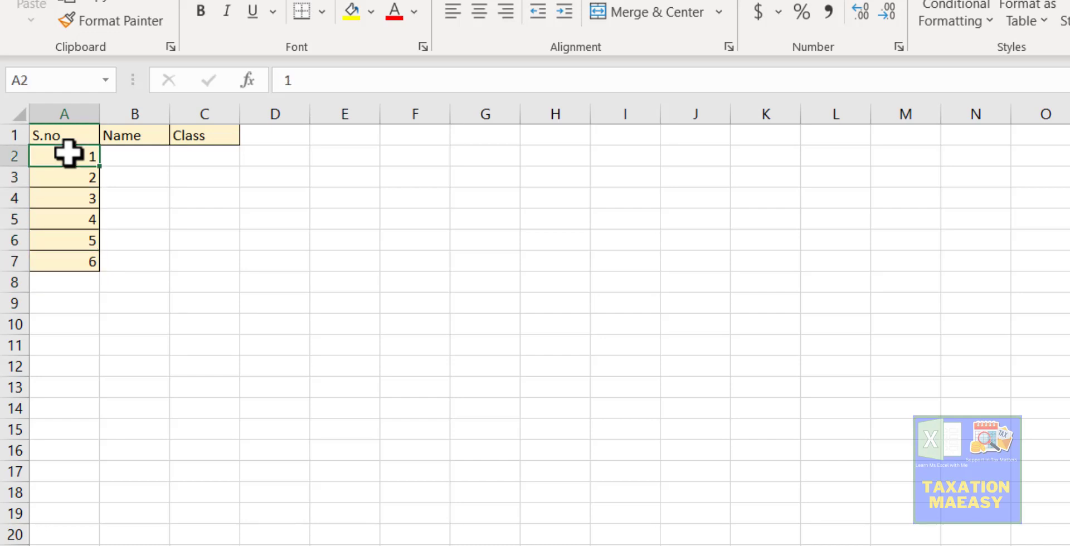
{"action": "key", "text": "Up"}
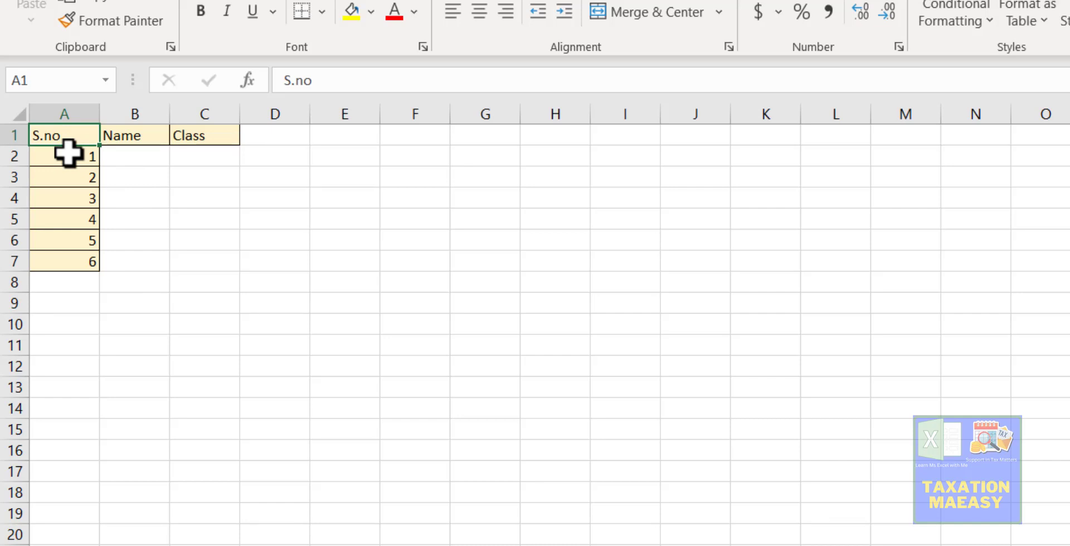
{"action": "left_click", "coordinate": [99, 118]}
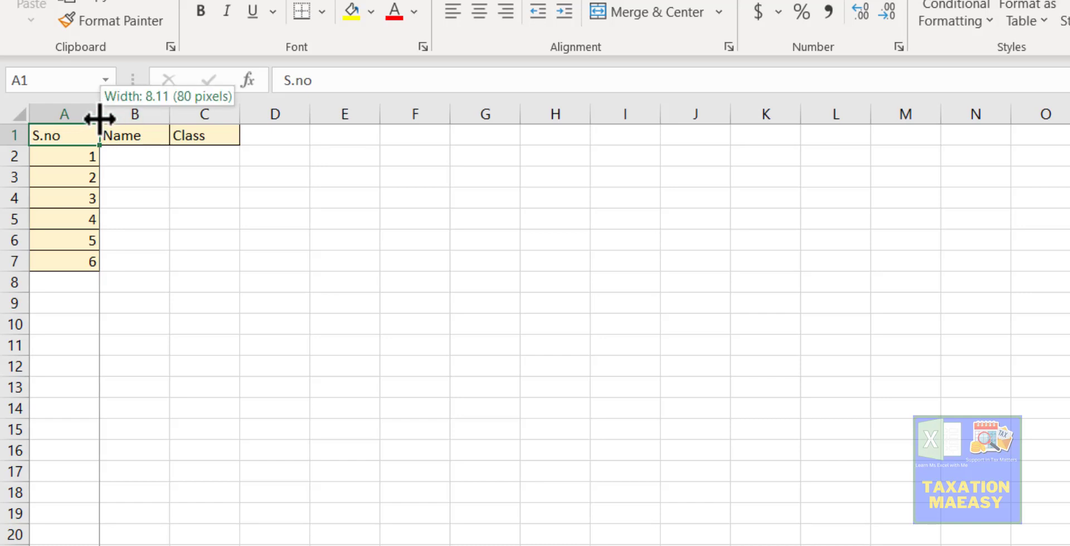